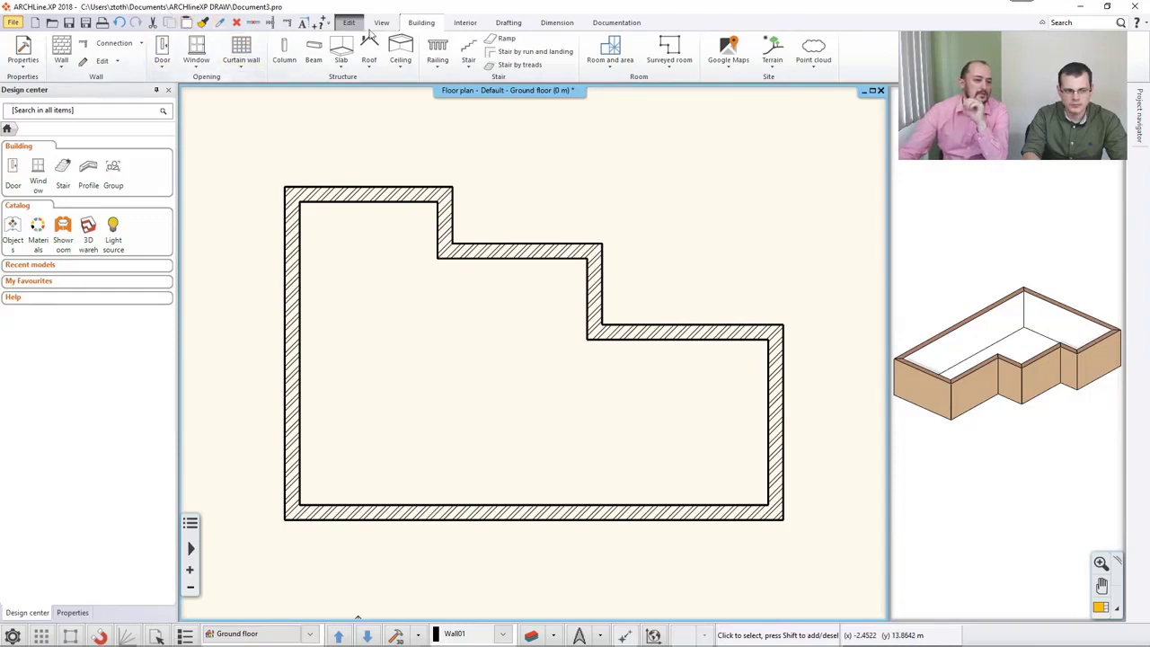
Draw a 1 layered 38 wide wall from the upper-left step's inner corner straight down to the lower exterior wall
click(62, 49)
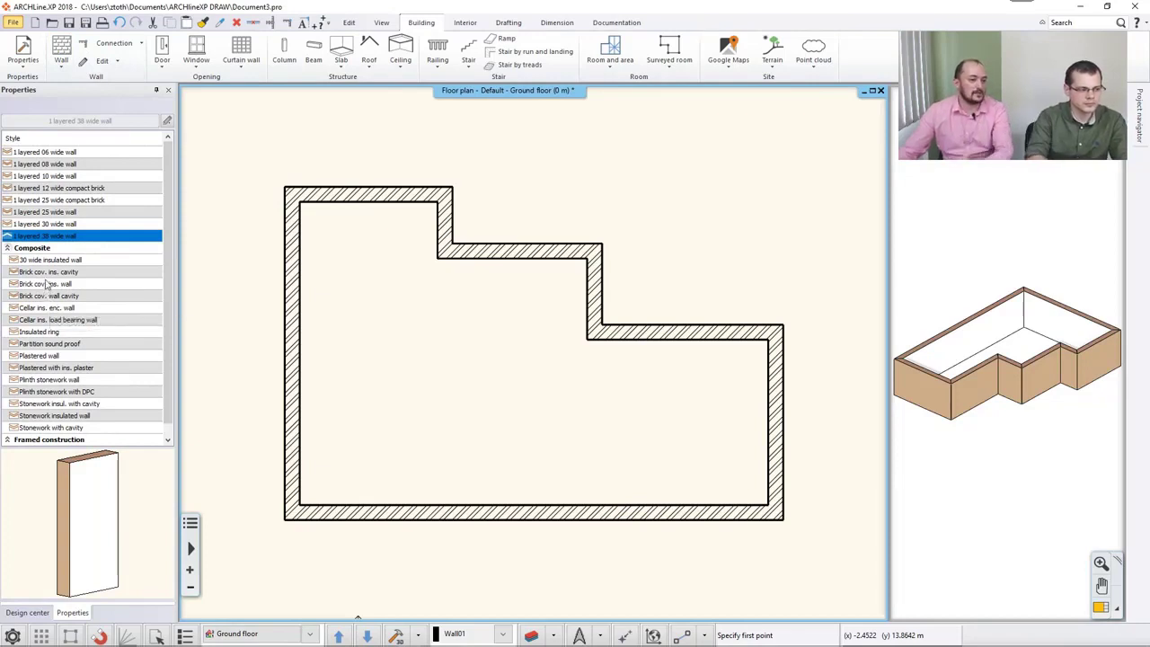
scroll(27, 228, down, 1)
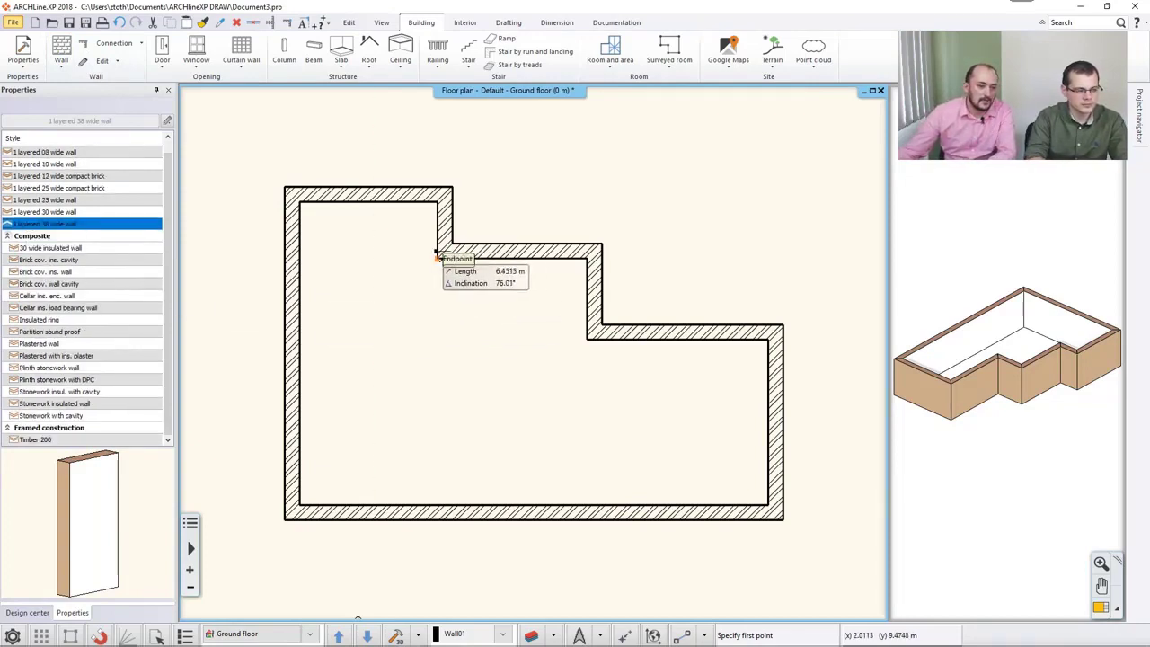
click(438, 260)
click(437, 505)
key(Escape)
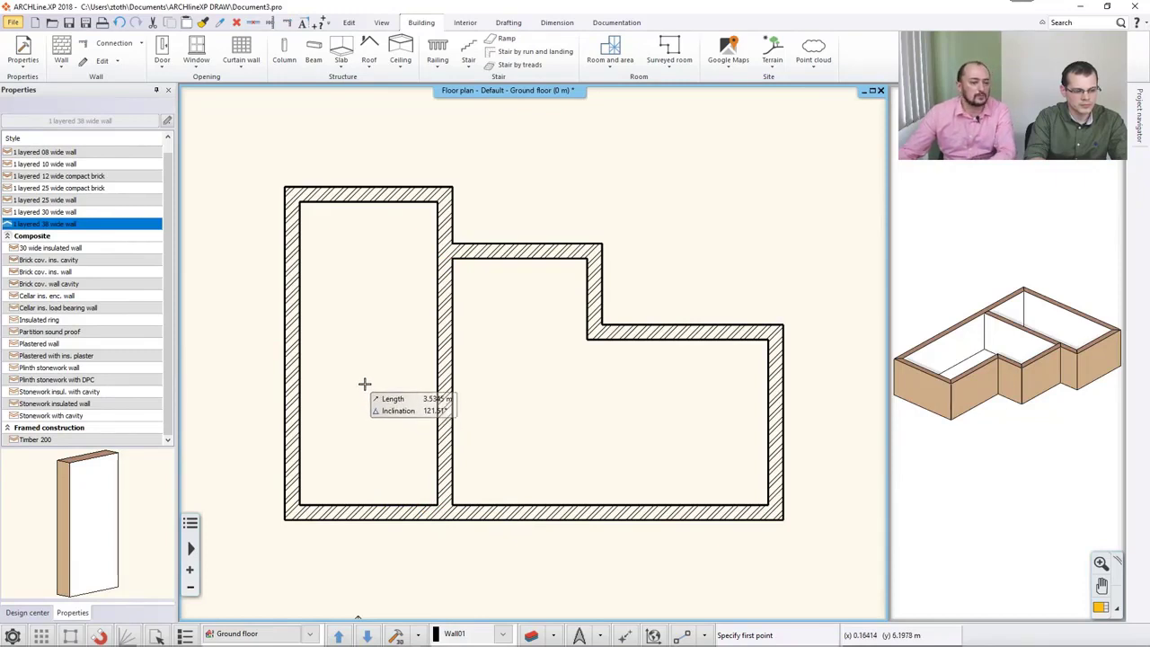
Set the wall style to 1 layered 10 wide wall, without drawing a wall
click(54, 165)
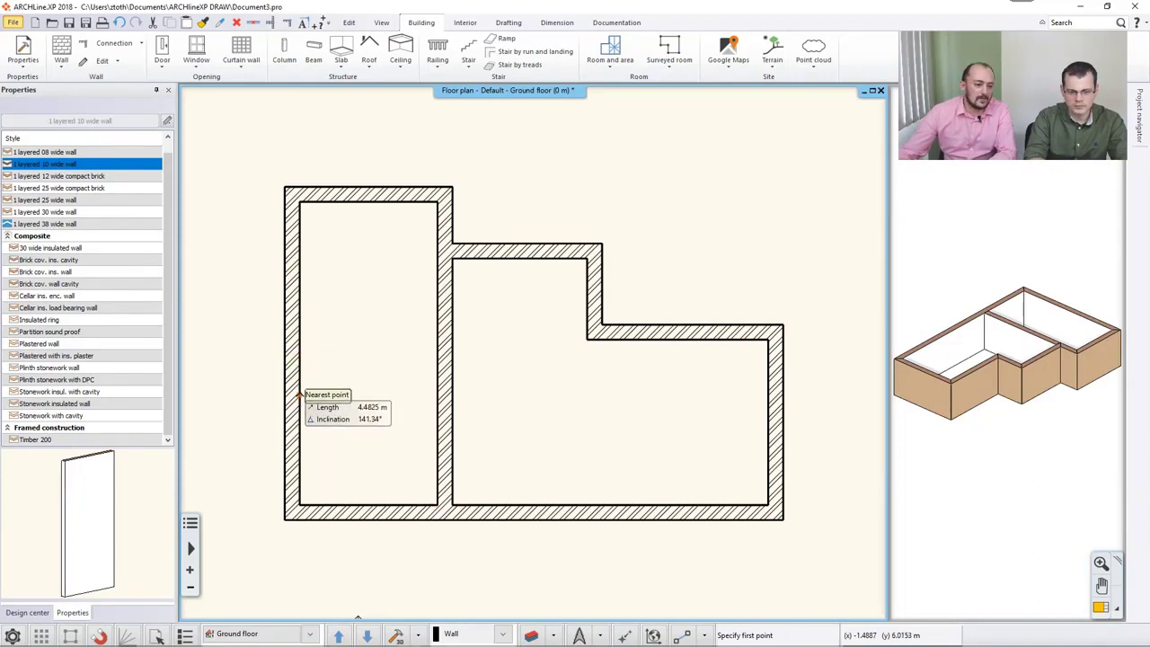
click(348, 373)
key(Escape)
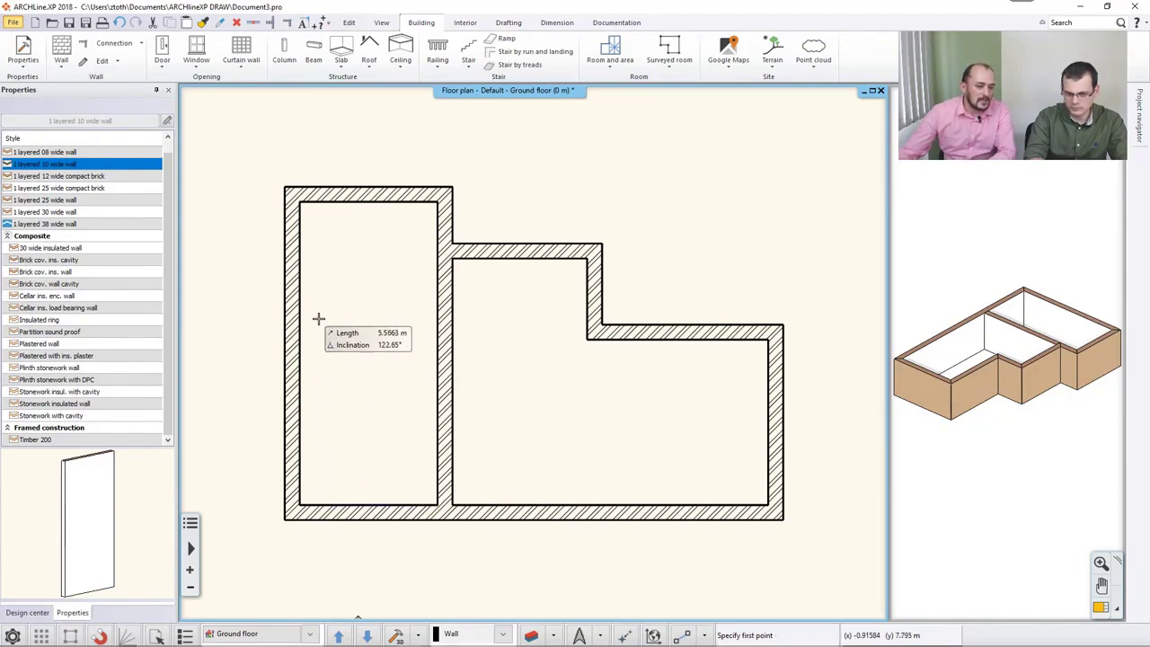
key(Escape)
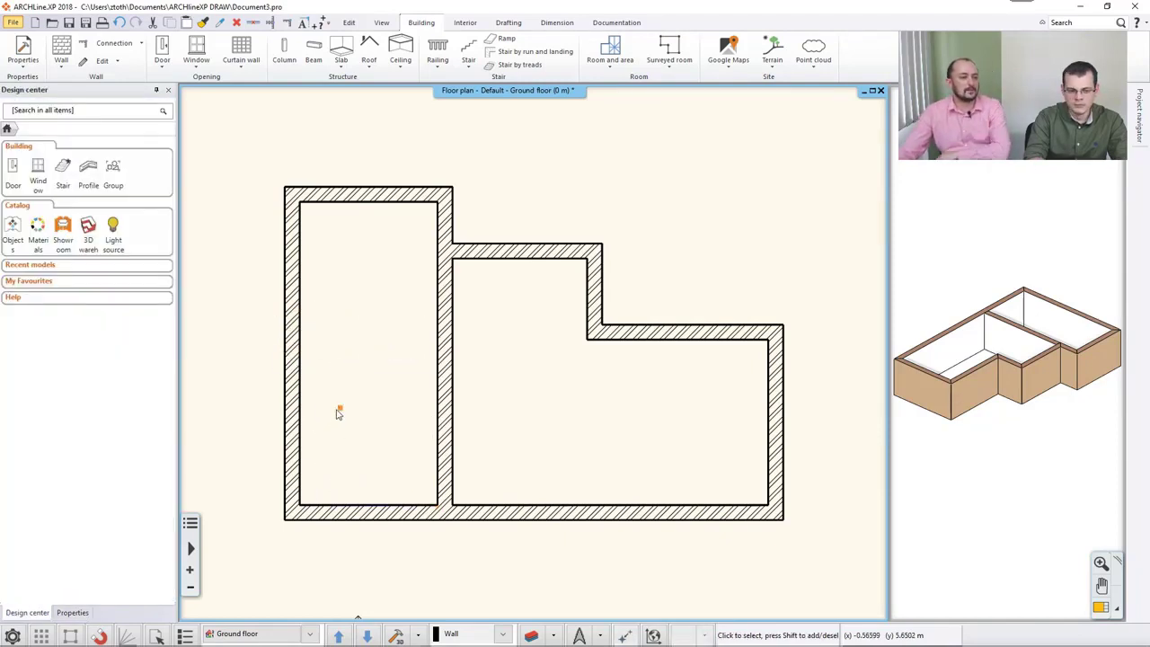
Insert a rectangular wall add-on with A 1.8 m and B 1 m, projecting outward from the left exterior wall
click(115, 62)
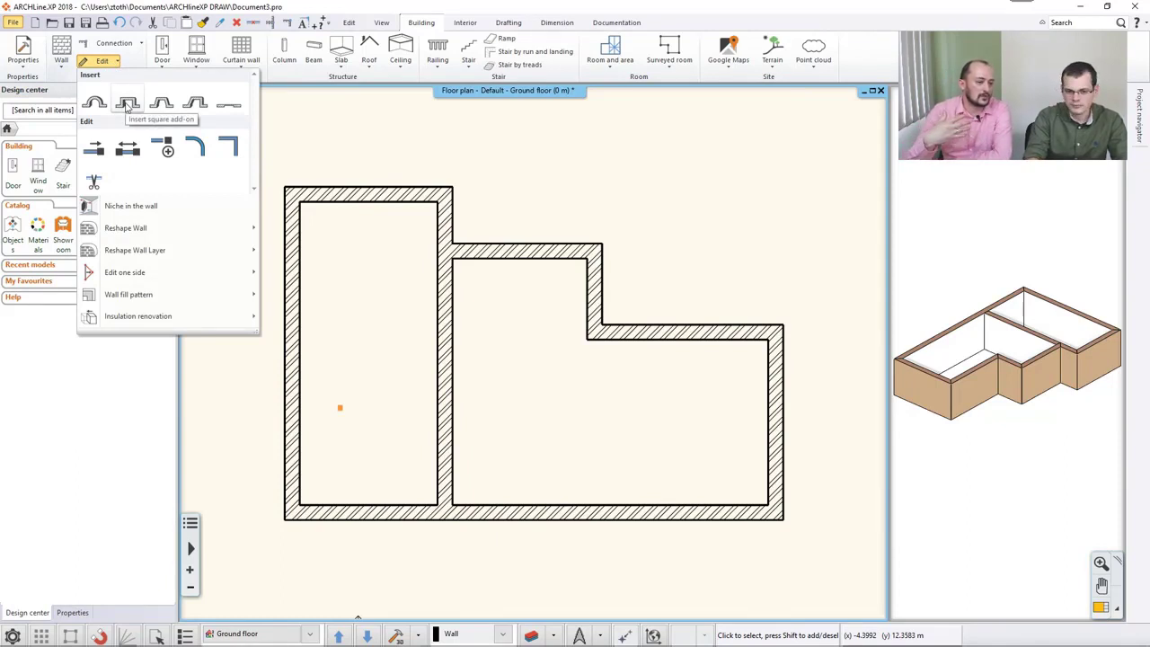
click(127, 104)
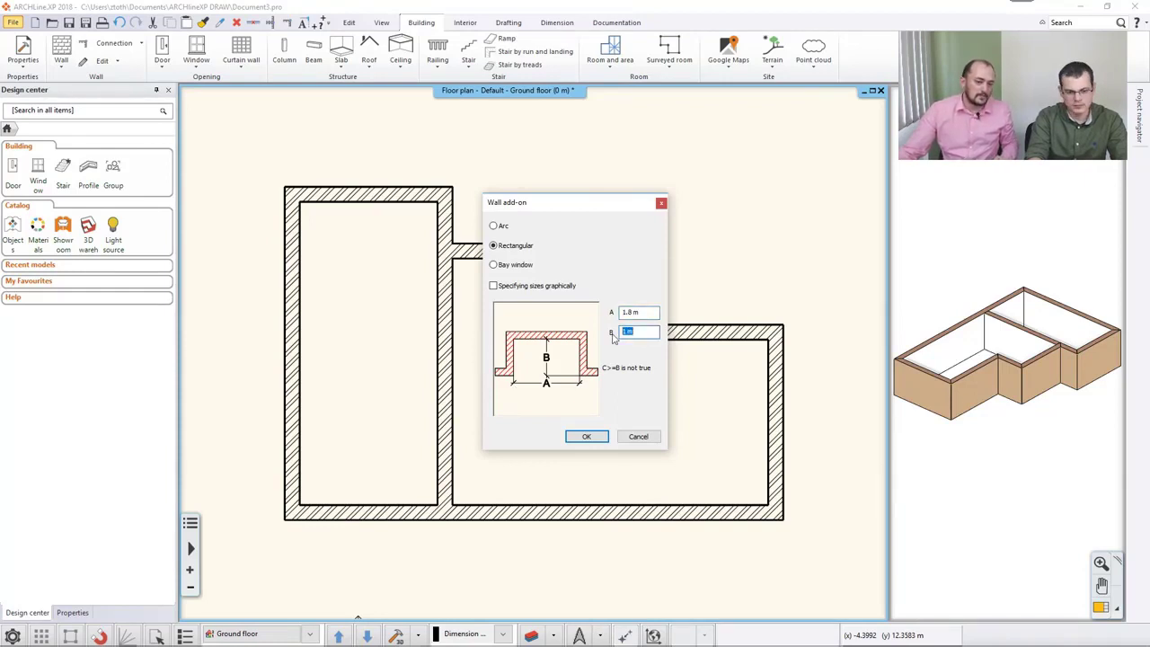
click(586, 437)
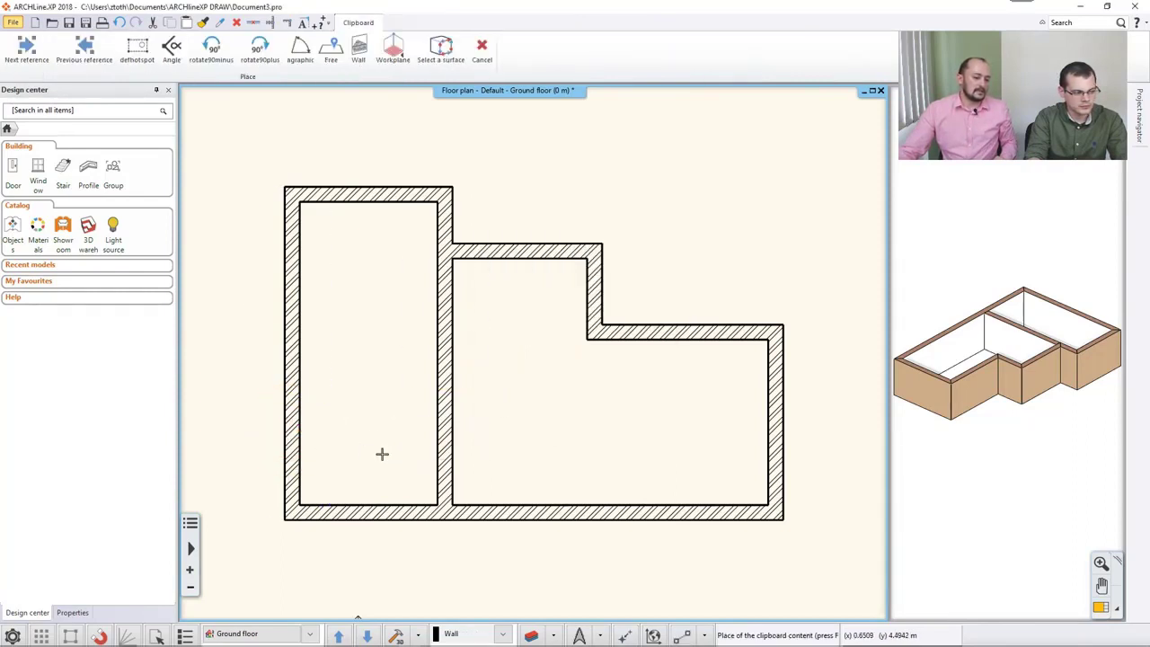
click(304, 439)
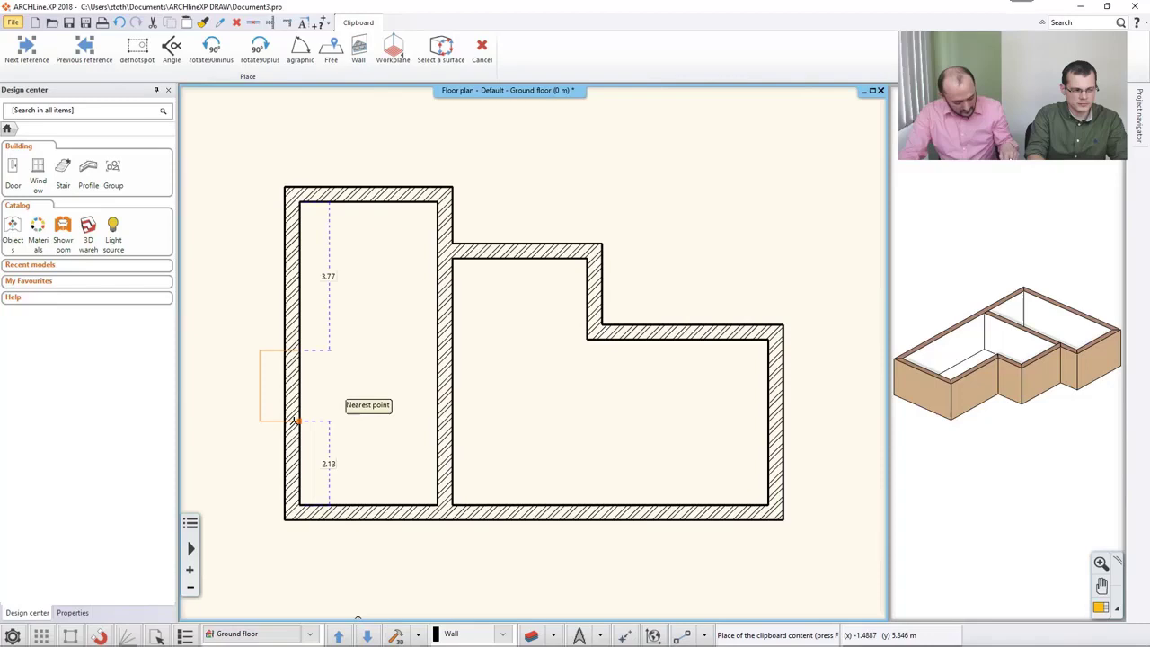
click(297, 421)
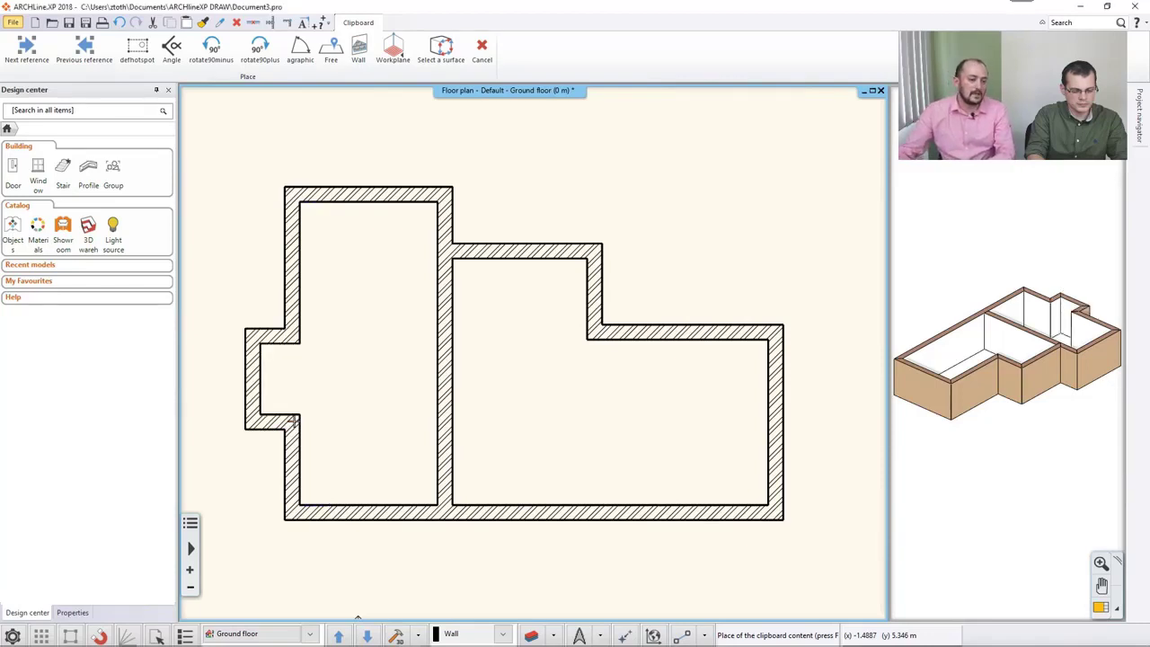
key(Escape)
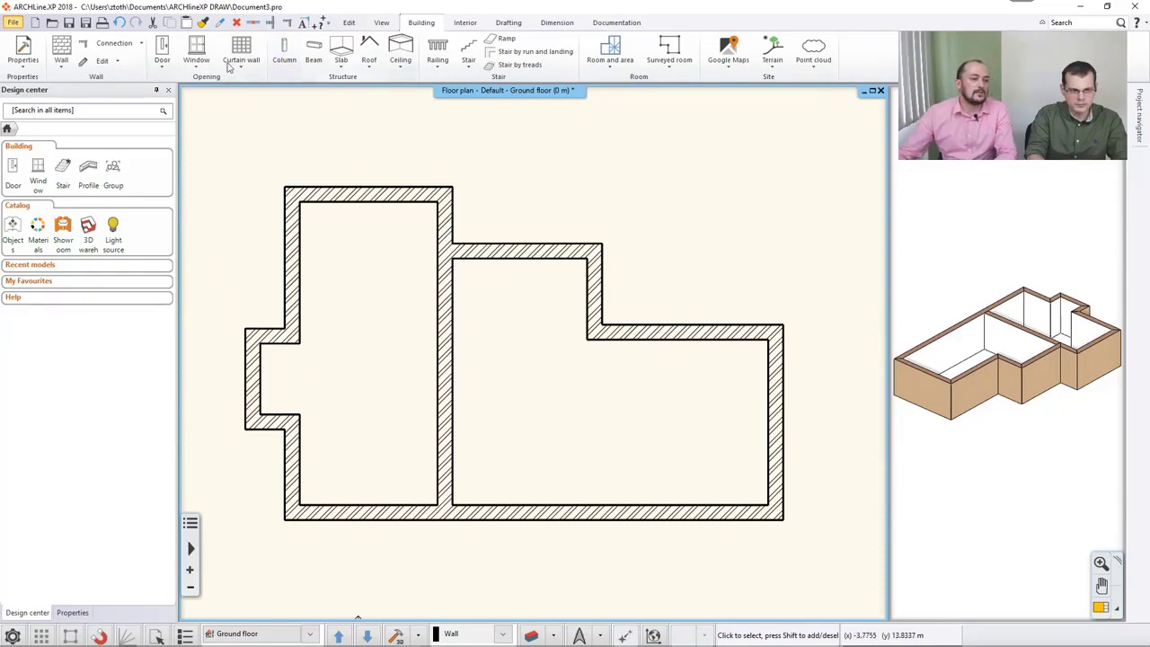
Draw two horizontal 1 layered 10 wide partitions from the add-on's inner corners to the 38 wide interior wall
click(61, 50)
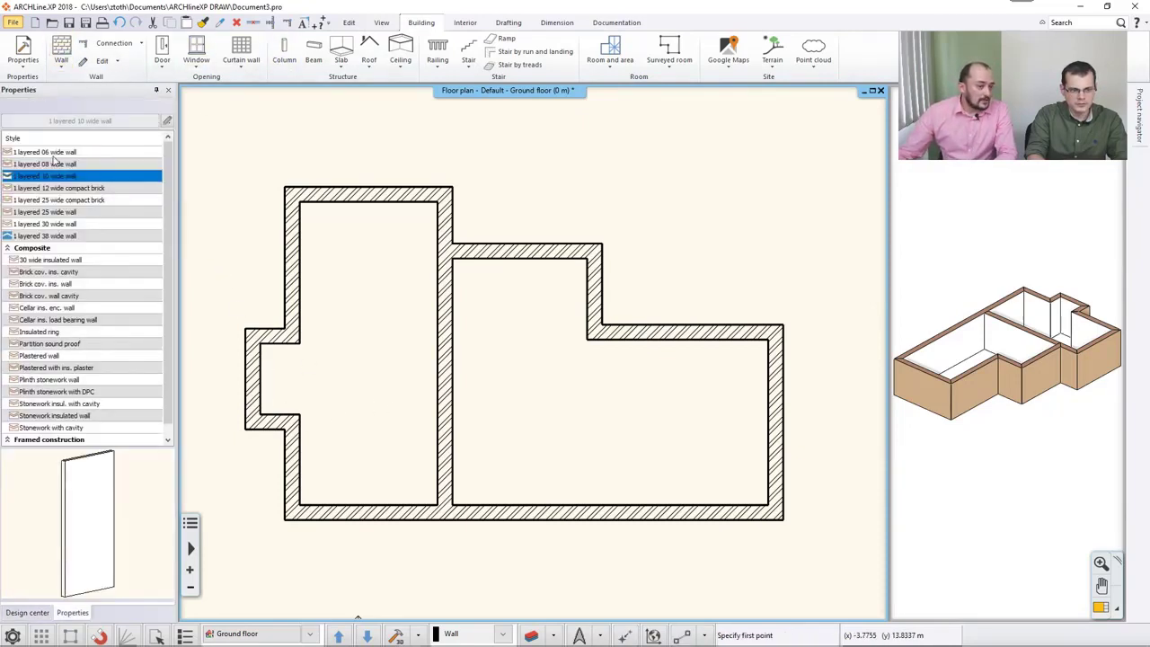
click(299, 341)
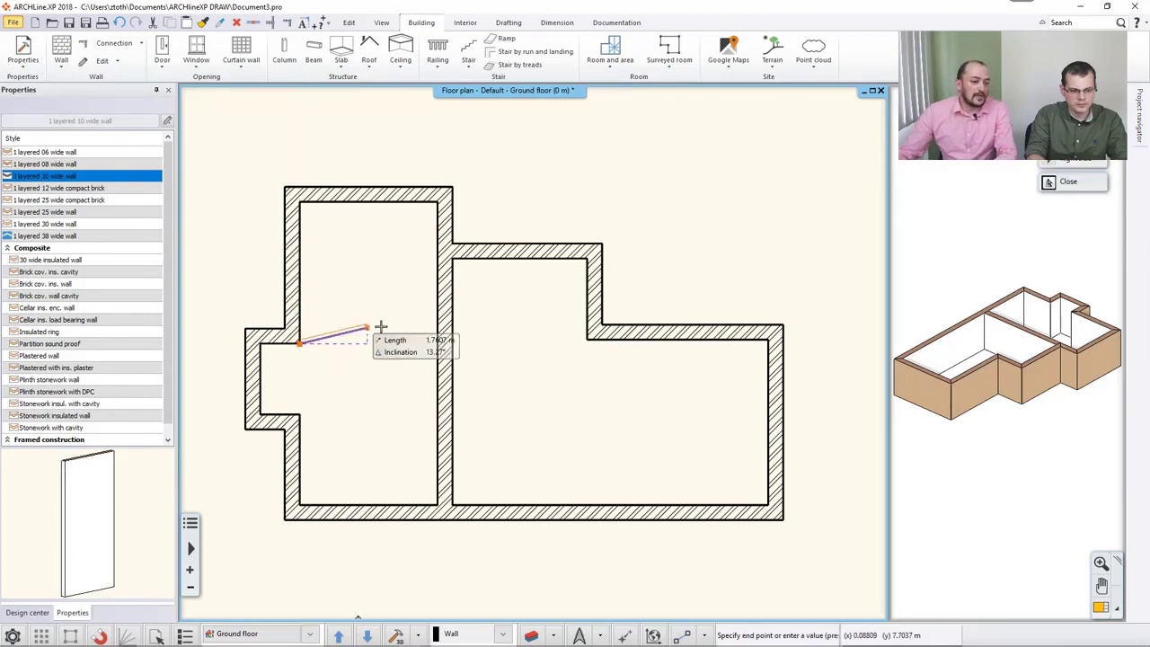
click(438, 342)
key(Escape)
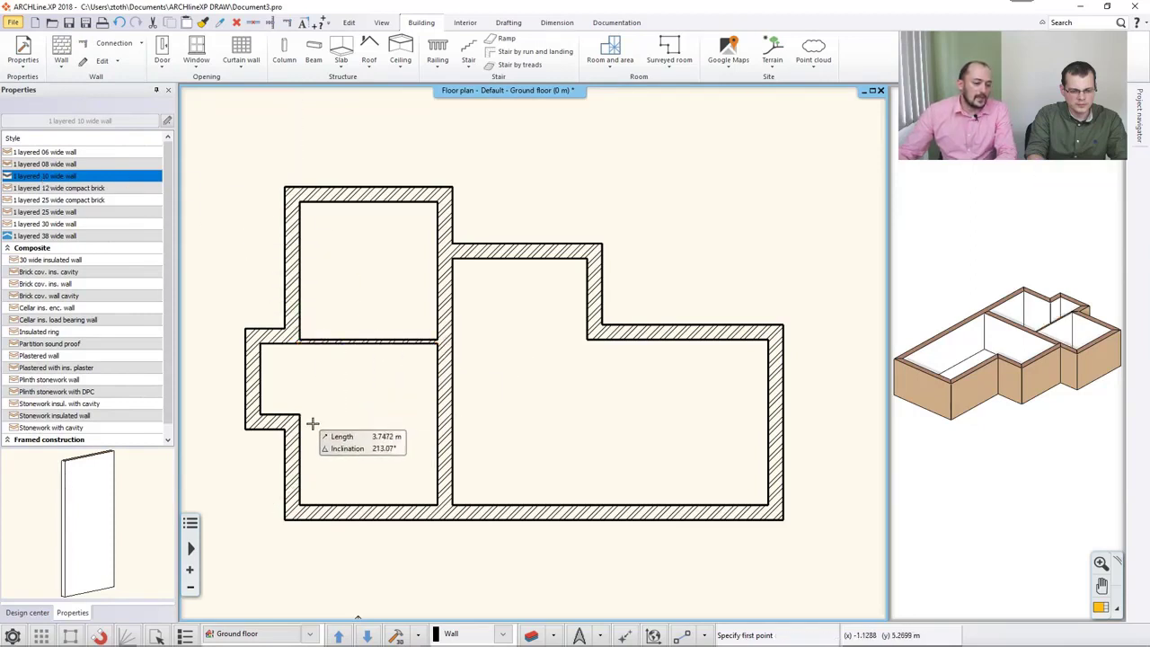
click(299, 415)
scroll(400, 402, up, 3)
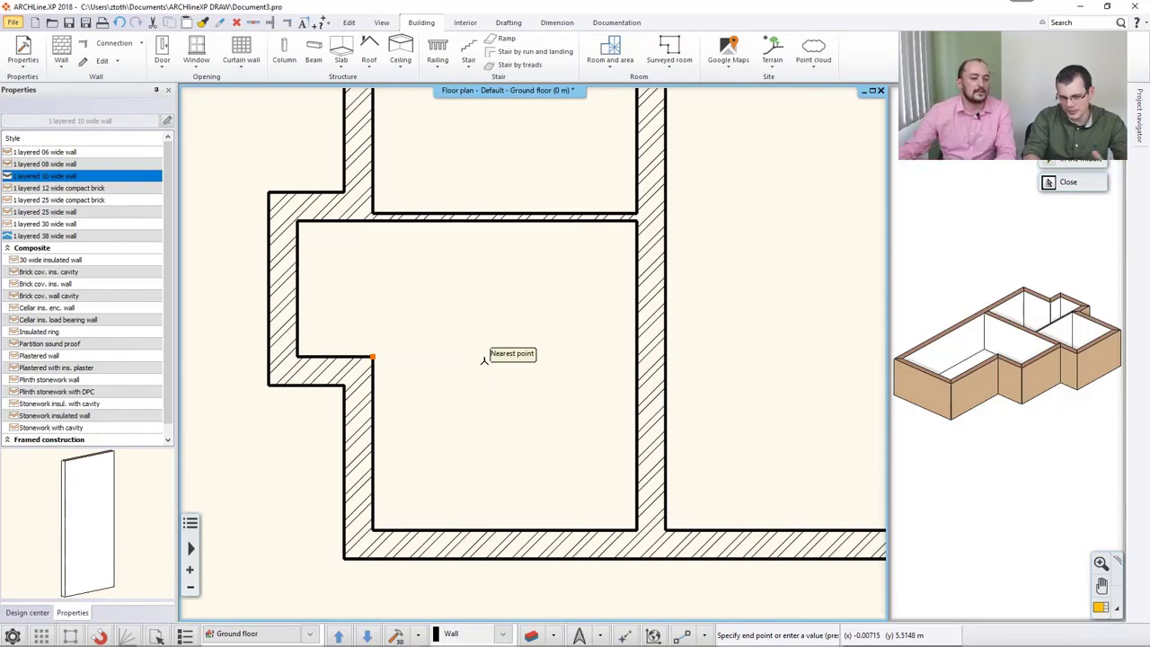
click(634, 353)
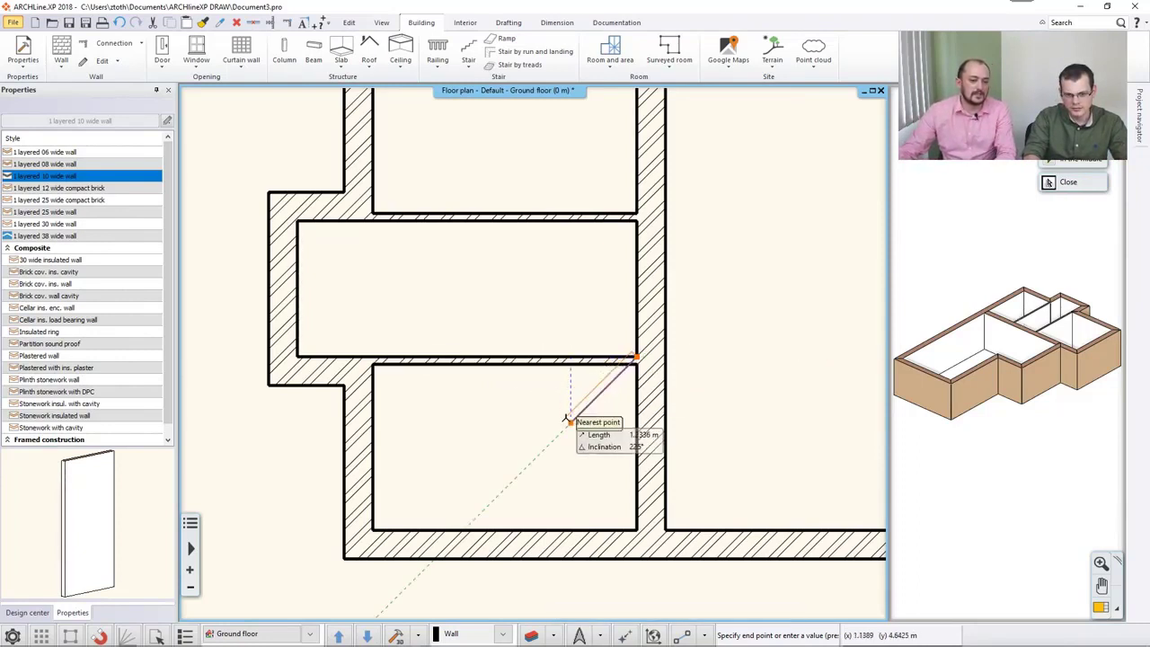
click(640, 356)
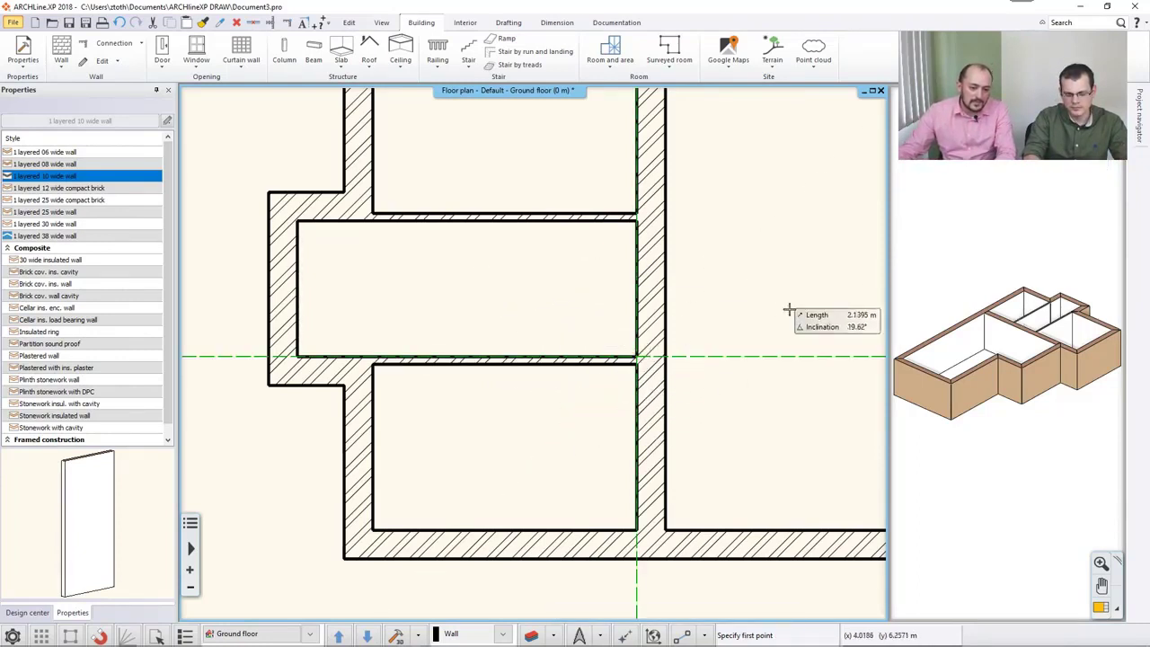
Draw an L-shaped 10 wide partition from the 38 wide interior wall, about 5.22 m across in line with the lower partition, then up to the exterior wall
middle_drag(778, 311, 554, 313)
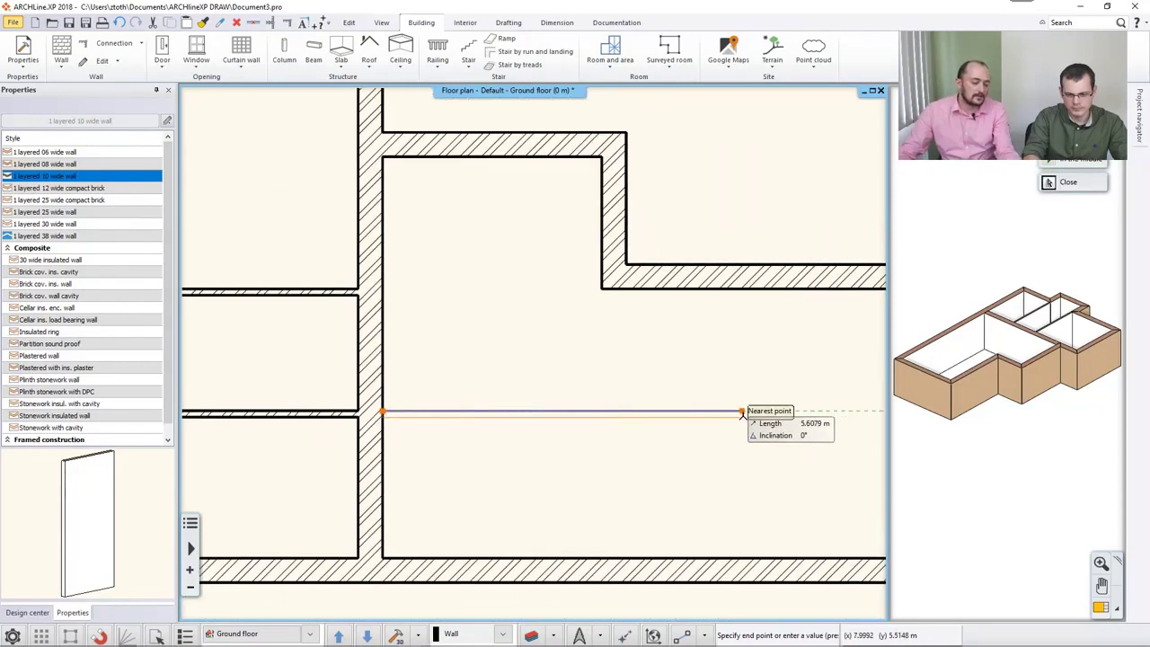
scroll(691, 414, down, 1)
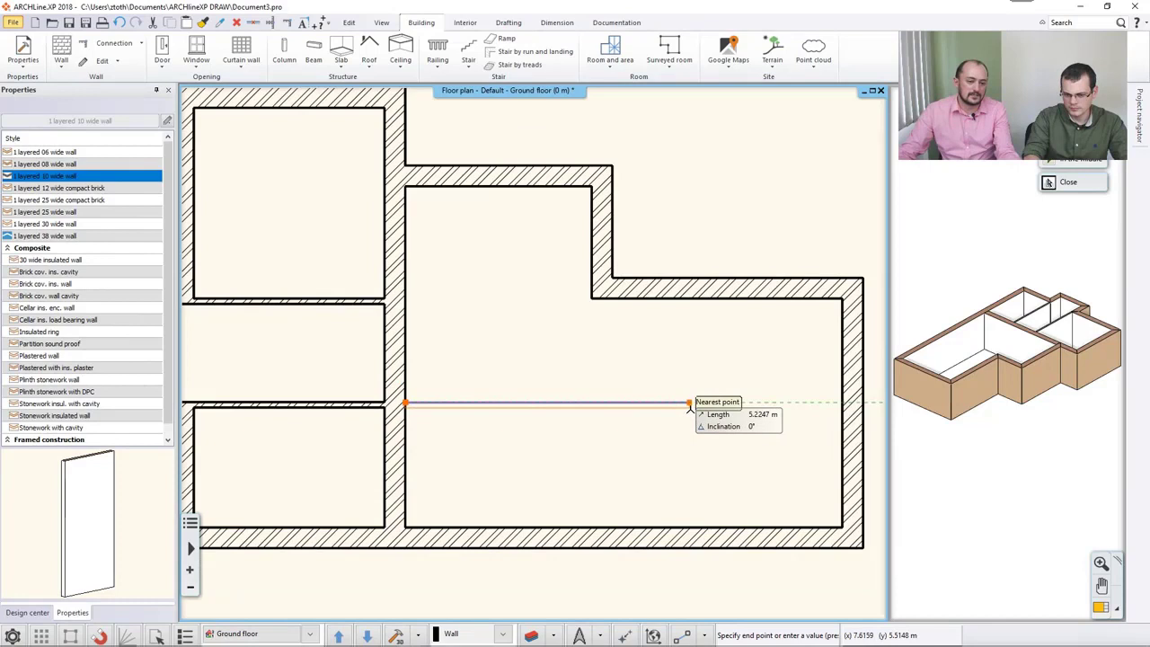
click(690, 405)
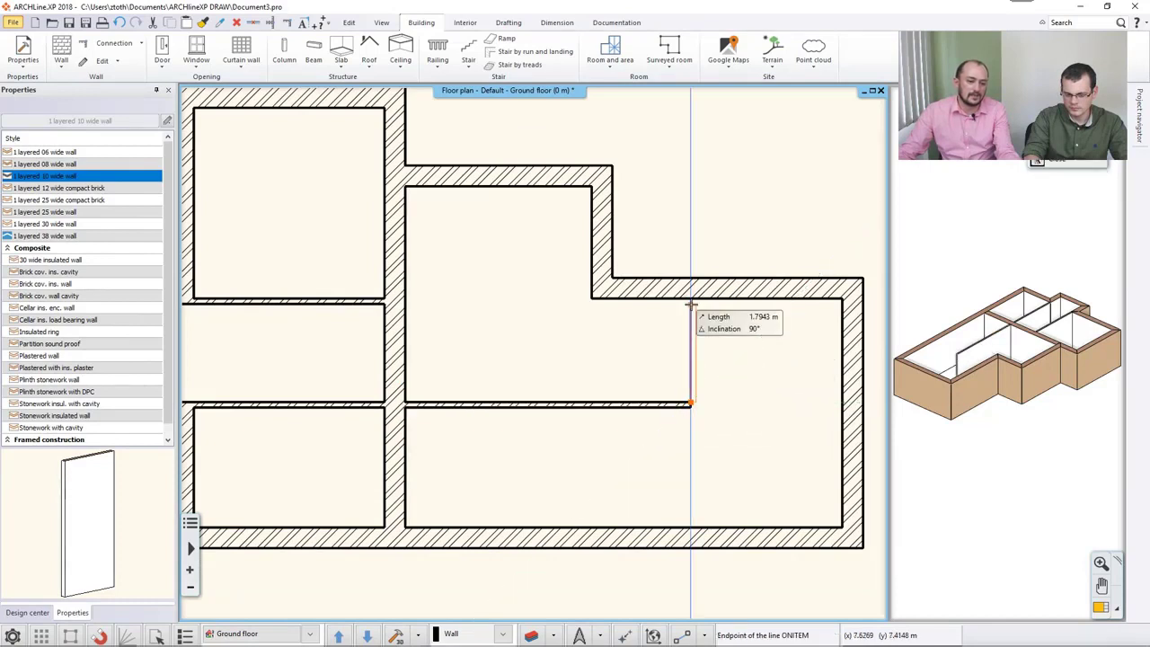
click(692, 299)
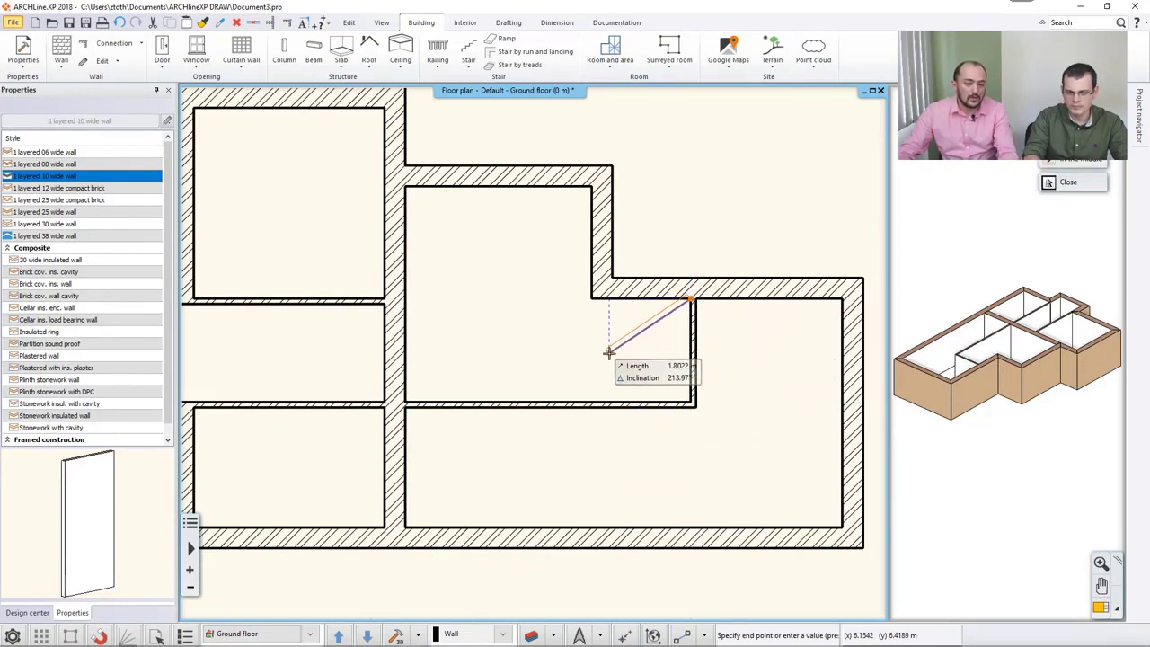
key(Escape)
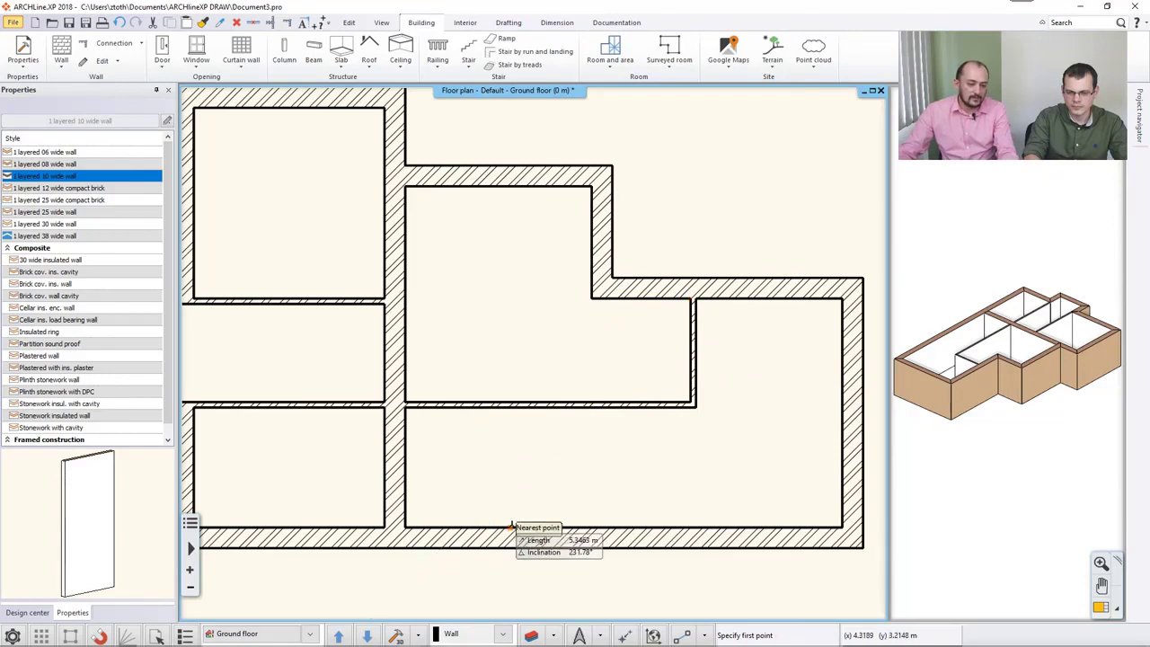
Draw two vertical 10 wide partitions between the lower exterior wall and the long horizontal partition, splitting off two small rooms
click(514, 528)
click(513, 404)
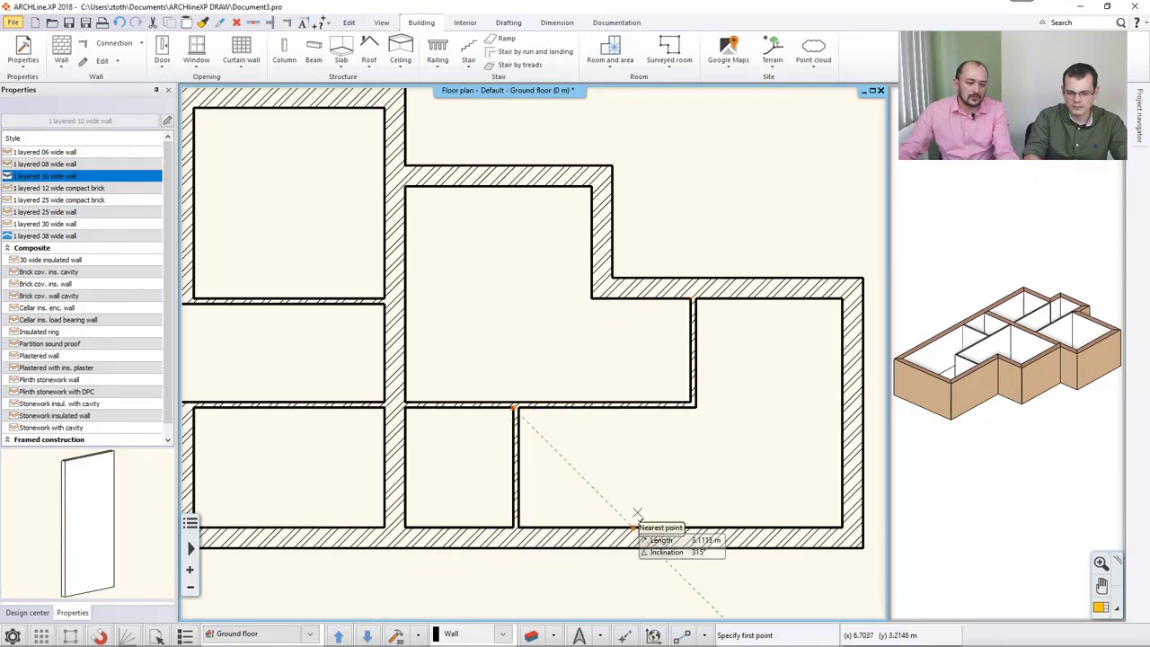
scroll(635, 512, down, 1)
click(618, 502)
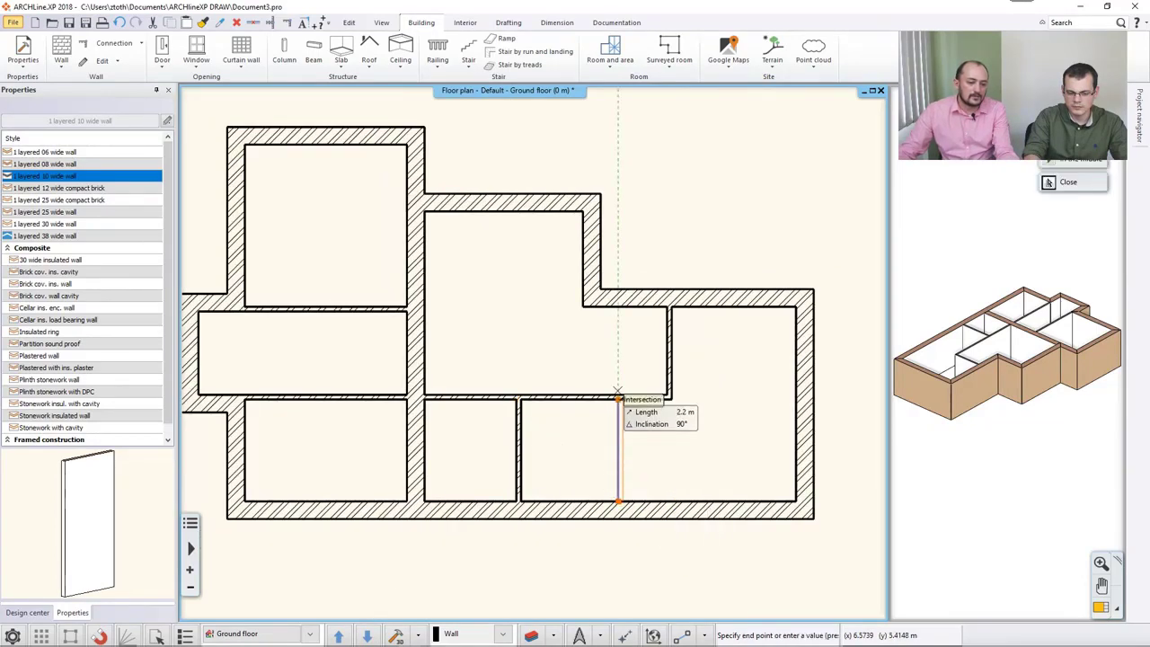
click(619, 395)
key(Escape)
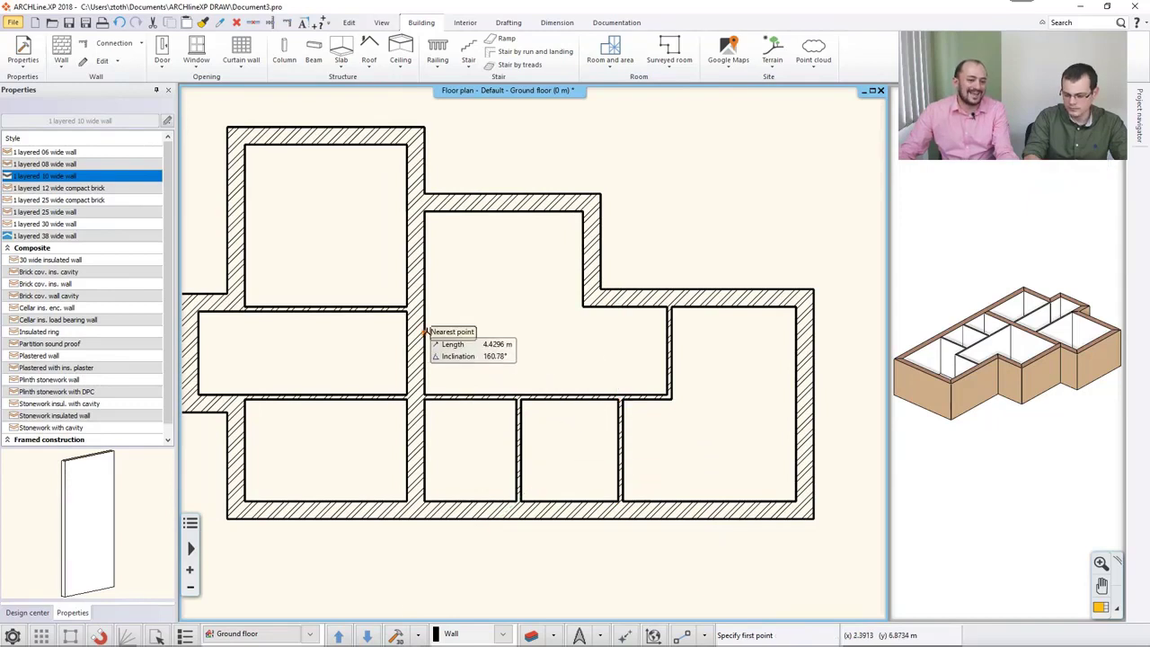
Enclose the upper middle room with an L-shaped 10 wide partition, 3.42 m across from the 38 wide wall, then up to the exterior inner corner
click(425, 333)
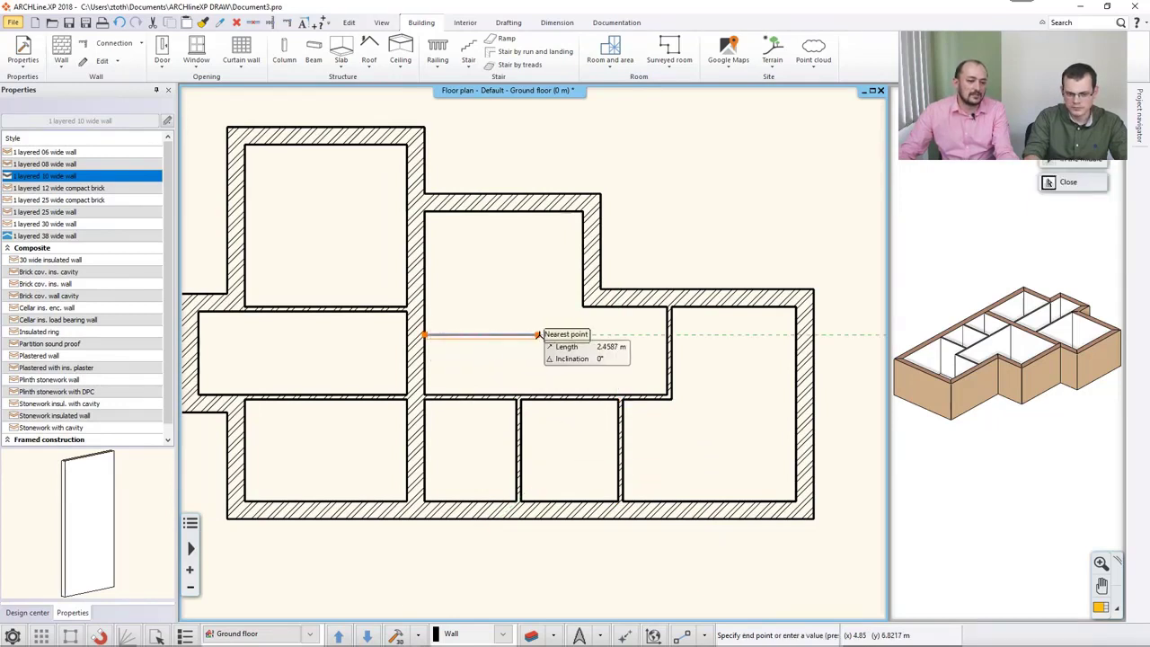
click(582, 335)
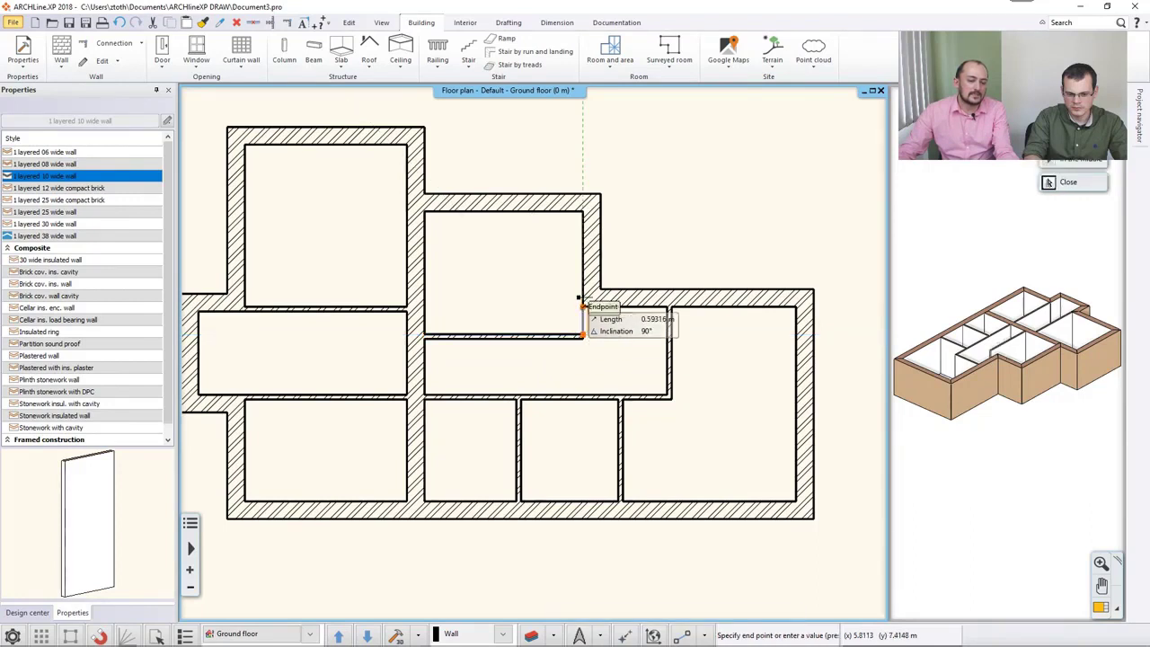
key(ctrl+z)
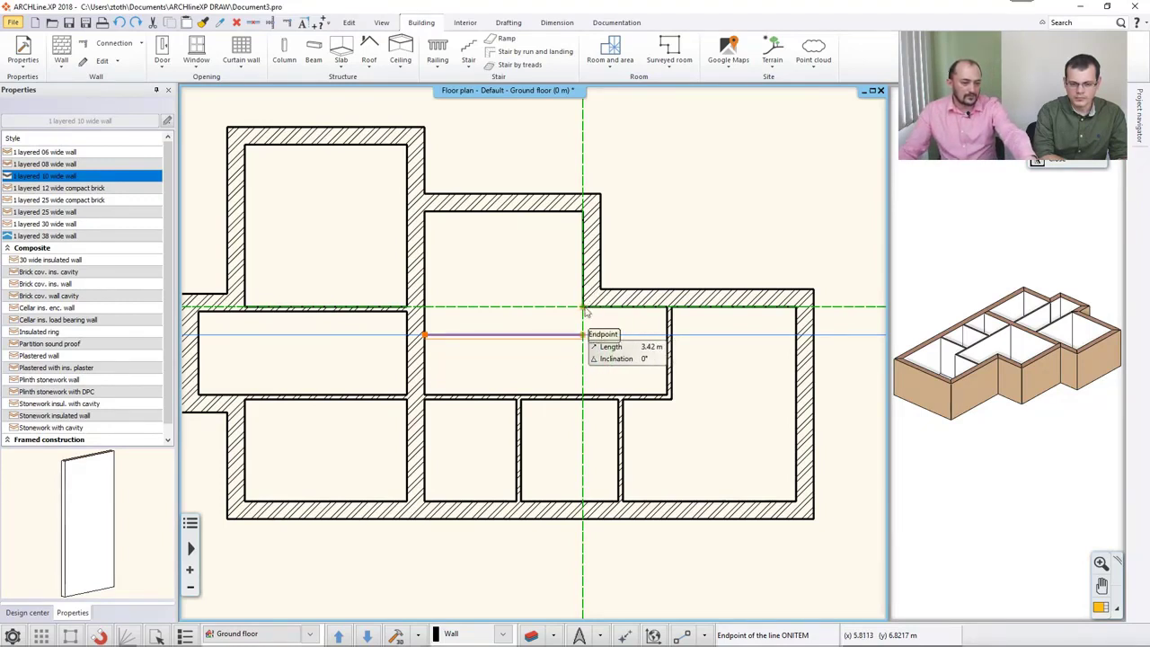
click(584, 310)
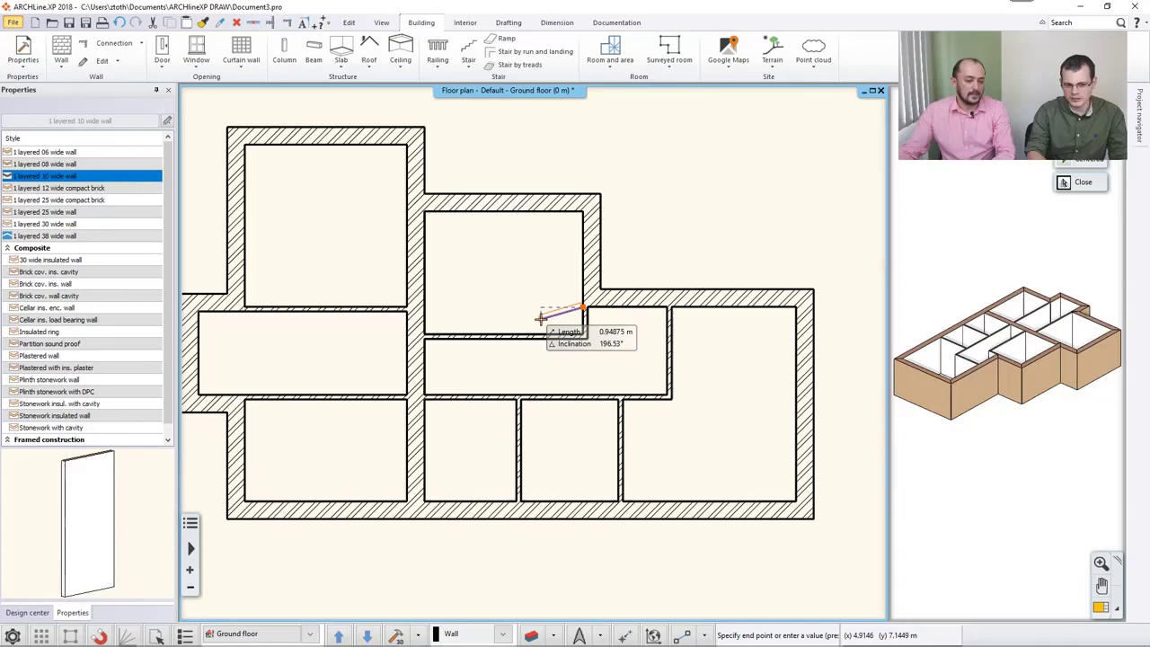
key(Escape)
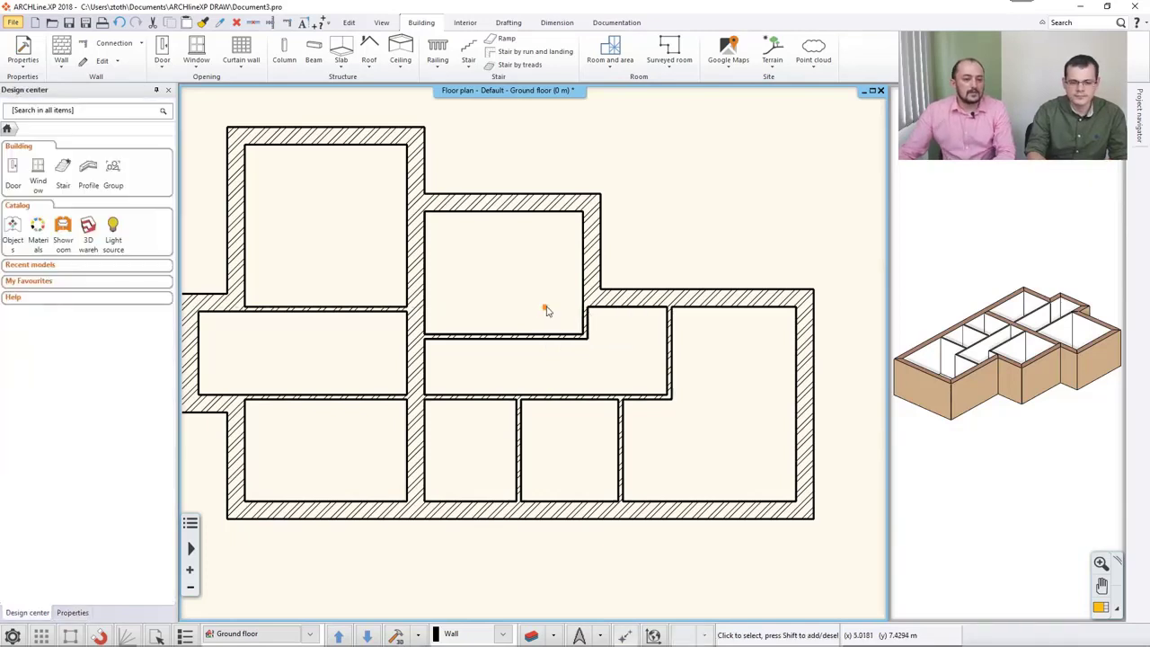
Set the distance between the 38 wide interior wall and the nearest lower vertical partition to 2.35 m
click(416, 471)
shift+click(519, 462)
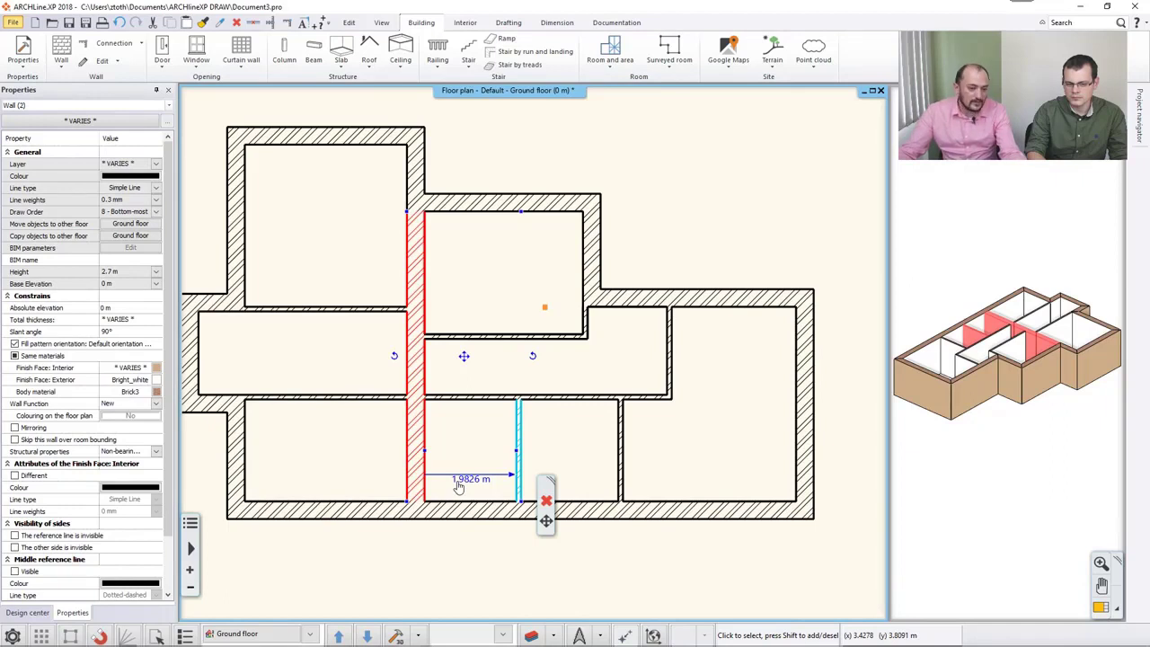
click(463, 481)
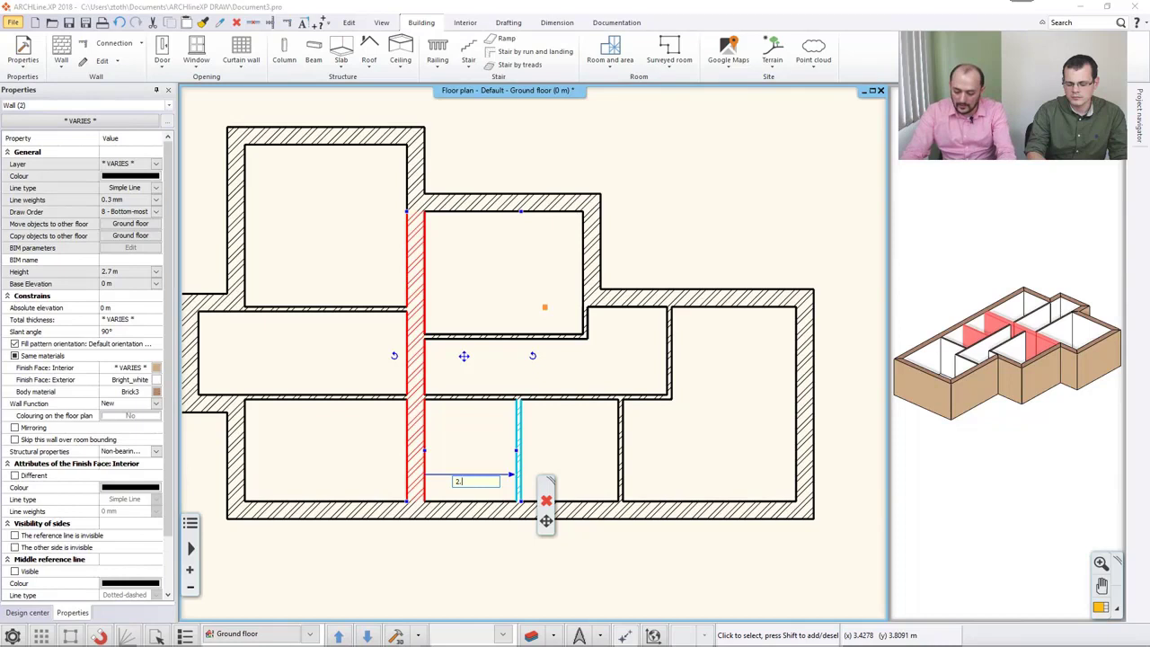
text(2.35)
key(Return)
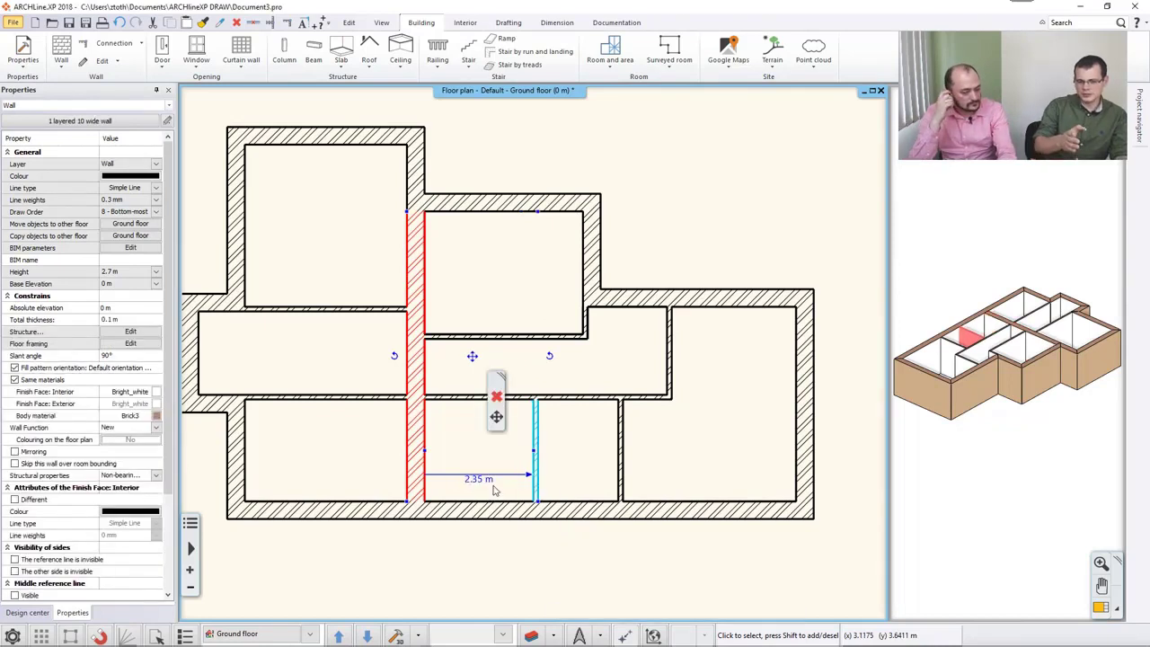